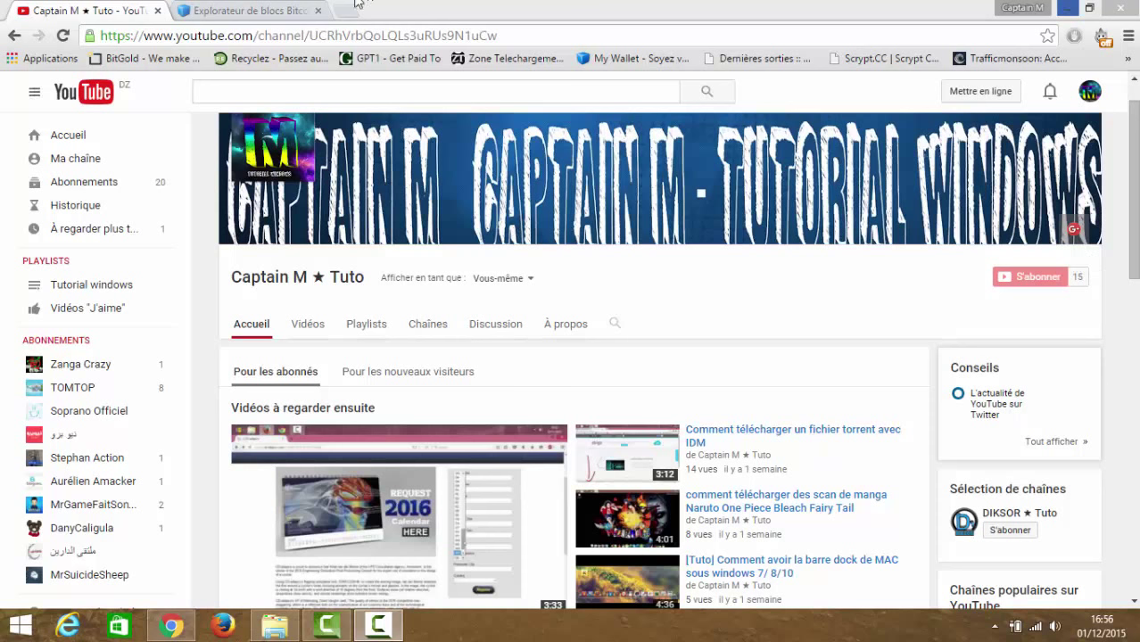
- Show the bitcoin block explorer page listing recent blocks 386239–386244 and the live transactions feed
{"action": "left_click", "coordinate": [248, 9]}
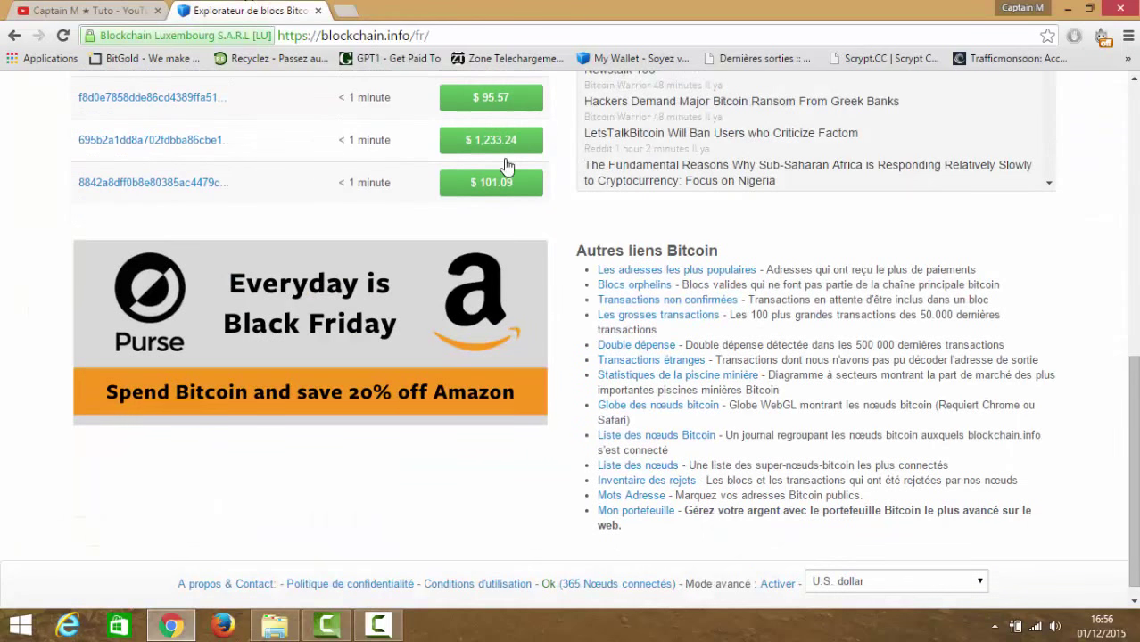
{"action": "scroll", "coordinate": [571, 321], "scroll_direction": "up", "scroll_amount": 6}
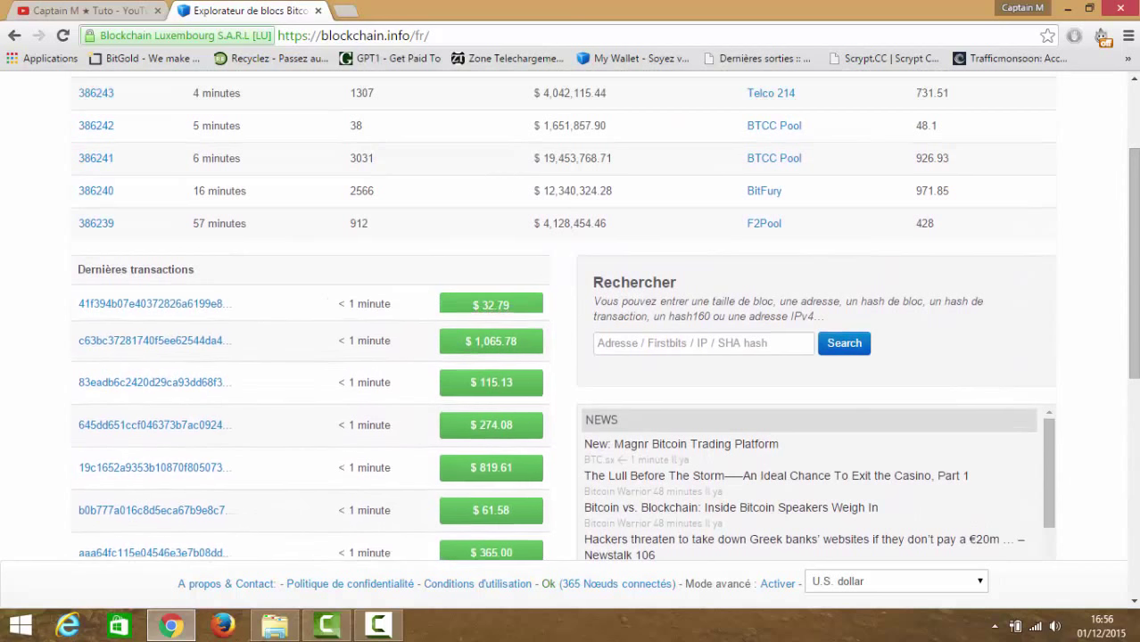
{"action": "scroll", "coordinate": [972, 80], "scroll_direction": "up", "scroll_amount": 2}
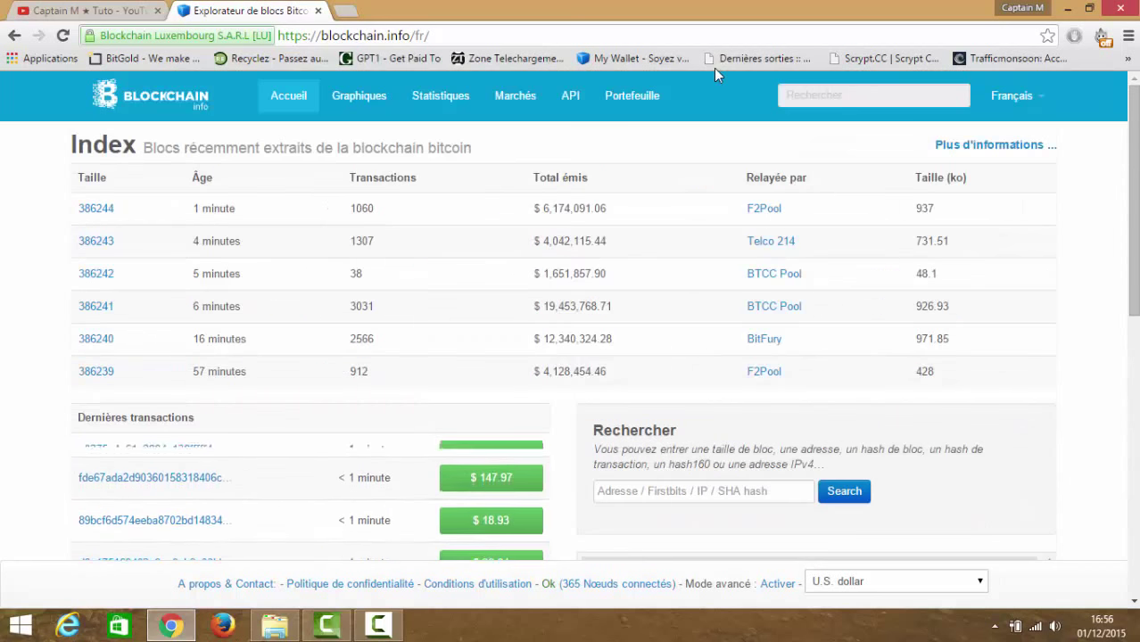
{"action": "left_click", "coordinate": [582, 37]}
{"action": "left_click", "coordinate": [581, 37]}
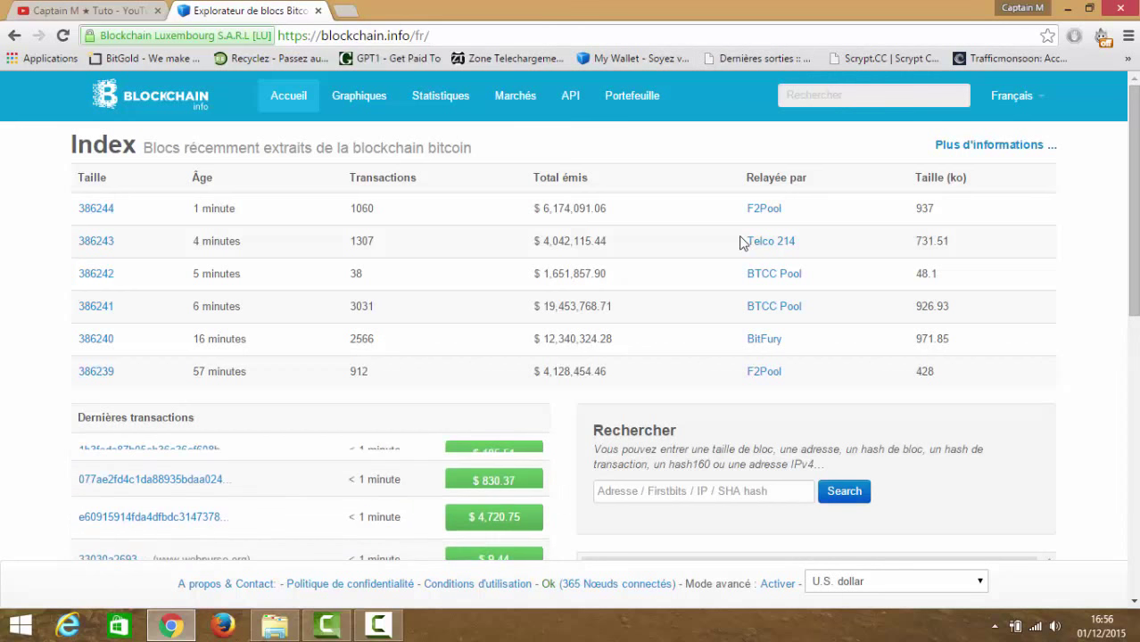
{"action": "scroll", "coordinate": [571, 315], "scroll_direction": "down", "scroll_amount": 5}
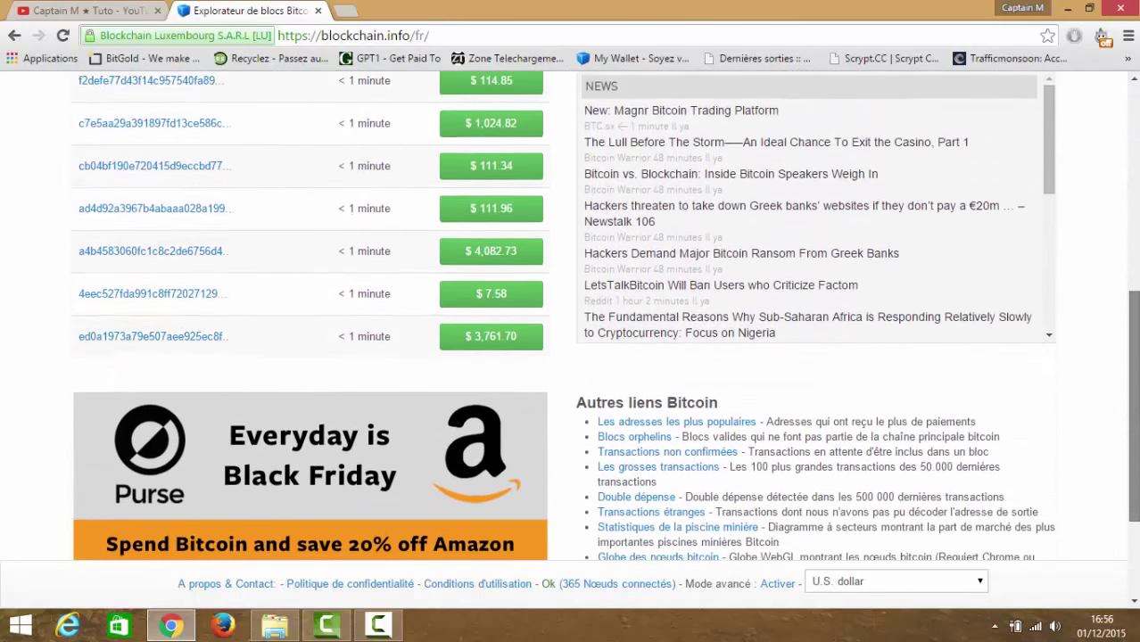
{"action": "scroll", "coordinate": [571, 314], "scroll_direction": "up", "scroll_amount": 3}
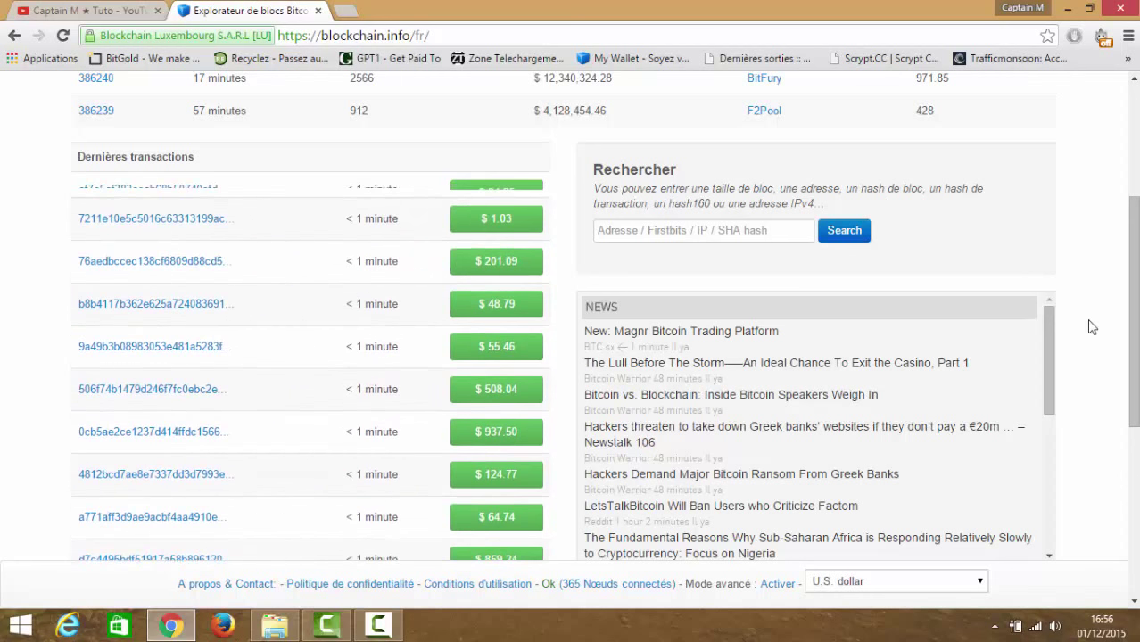
{"action": "left_click_drag", "start_coordinate": [1134, 300], "coordinate": [1136, 191]}
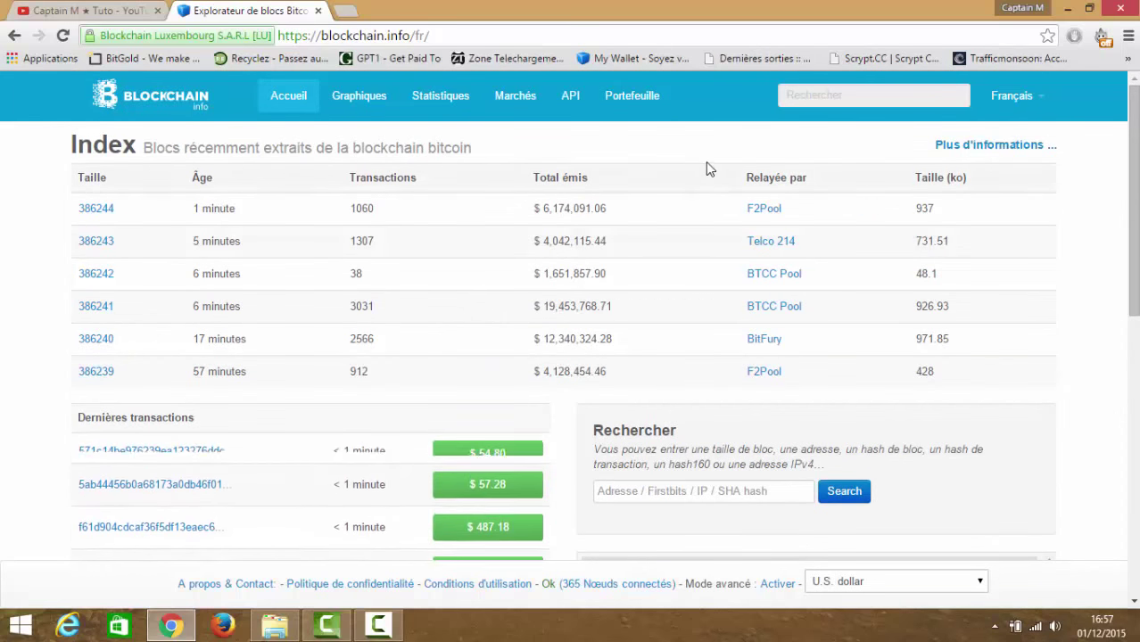
- Start a new wallet, enter the chosen password in both password fields, leave e-mail blank, and submit
{"action": "left_click", "coordinate": [624, 98]}
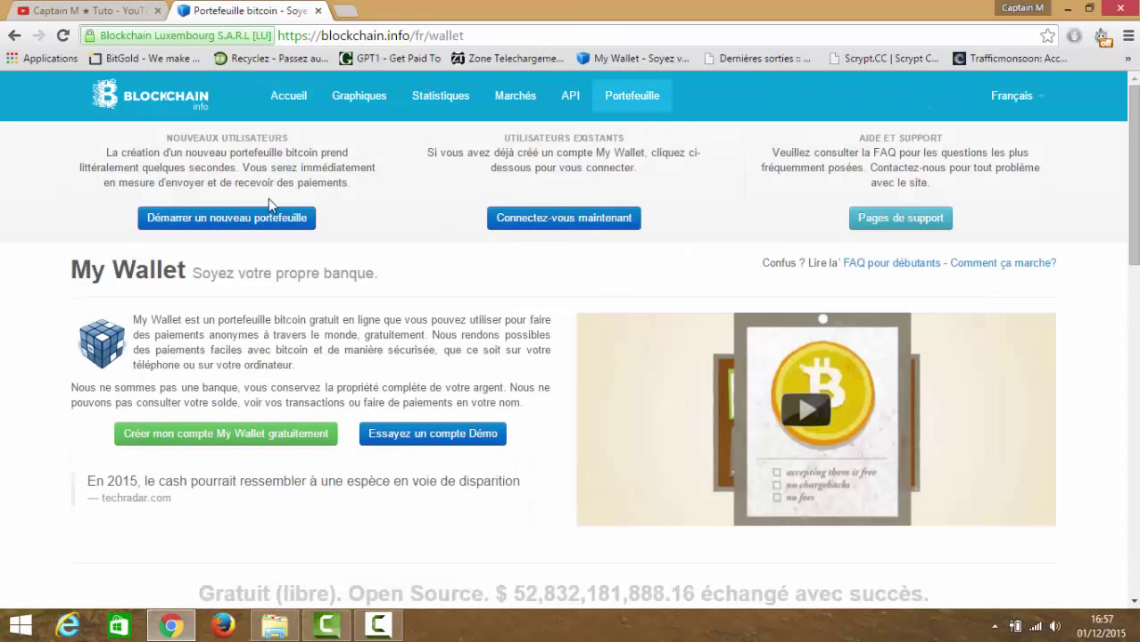
{"action": "left_click", "coordinate": [246, 225]}
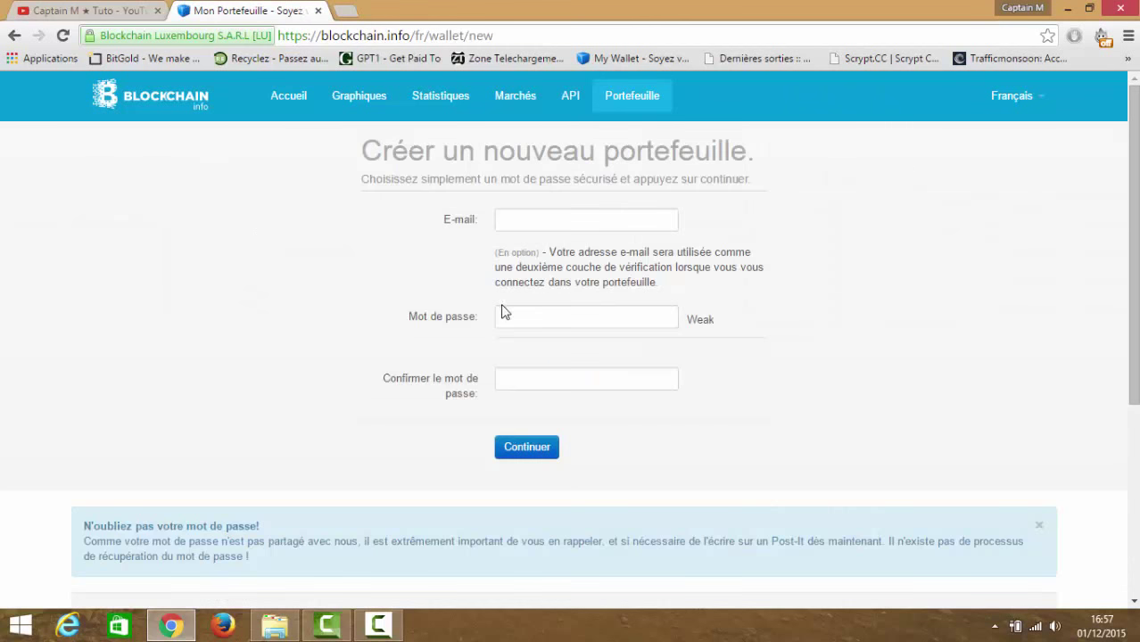
{"action": "left_click", "coordinate": [569, 230]}
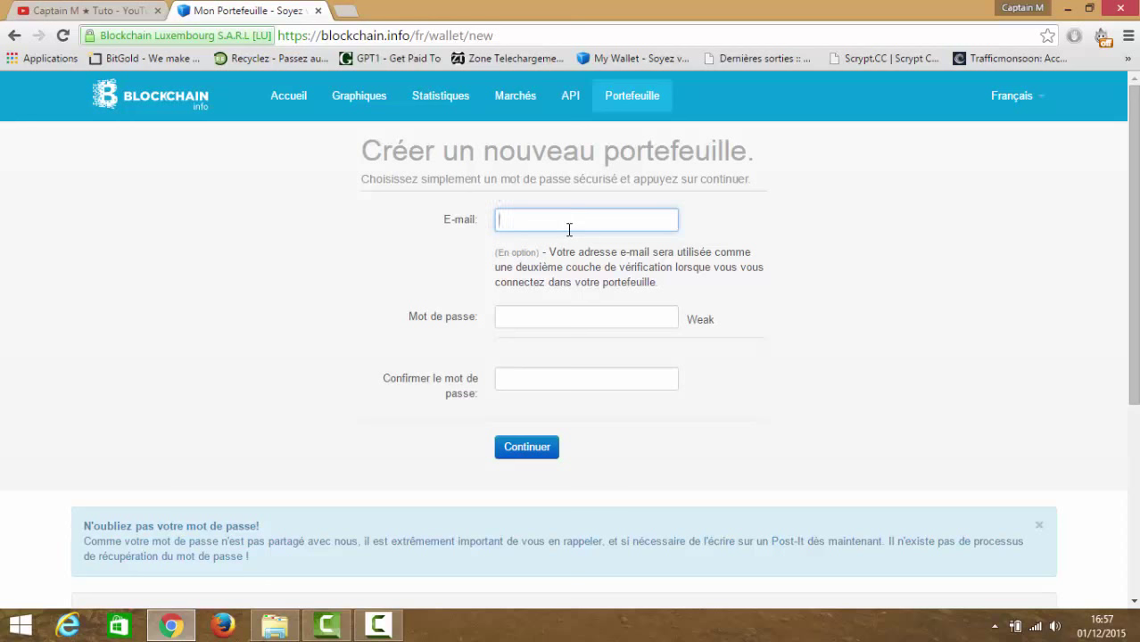
{"action": "left_click", "coordinate": [554, 309]}
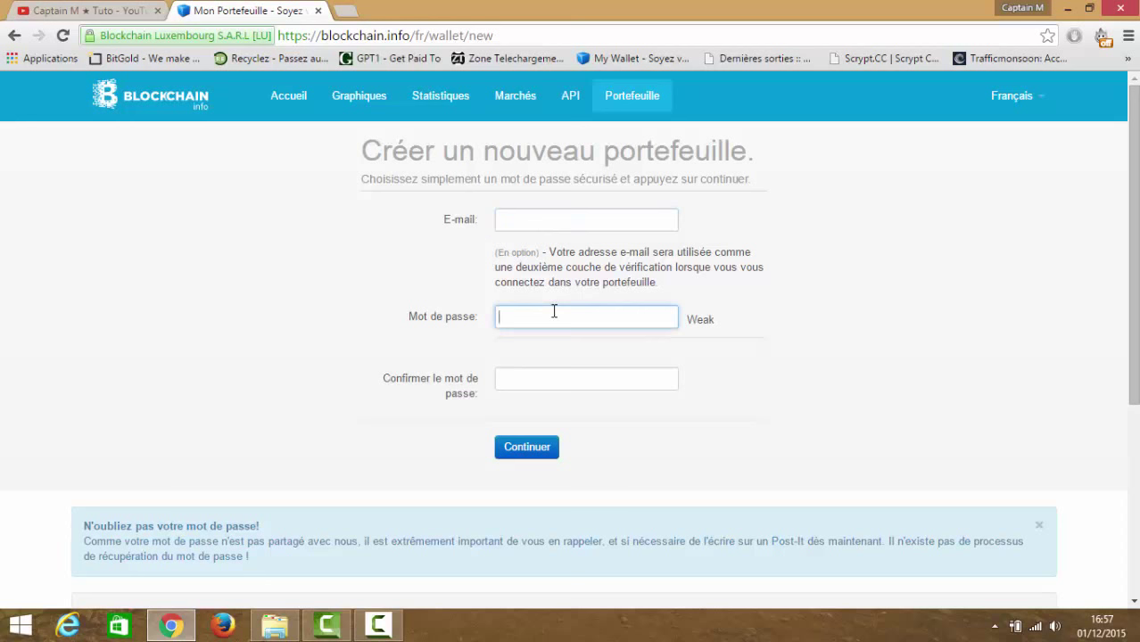
{"action": "left_click", "coordinate": [539, 379]}
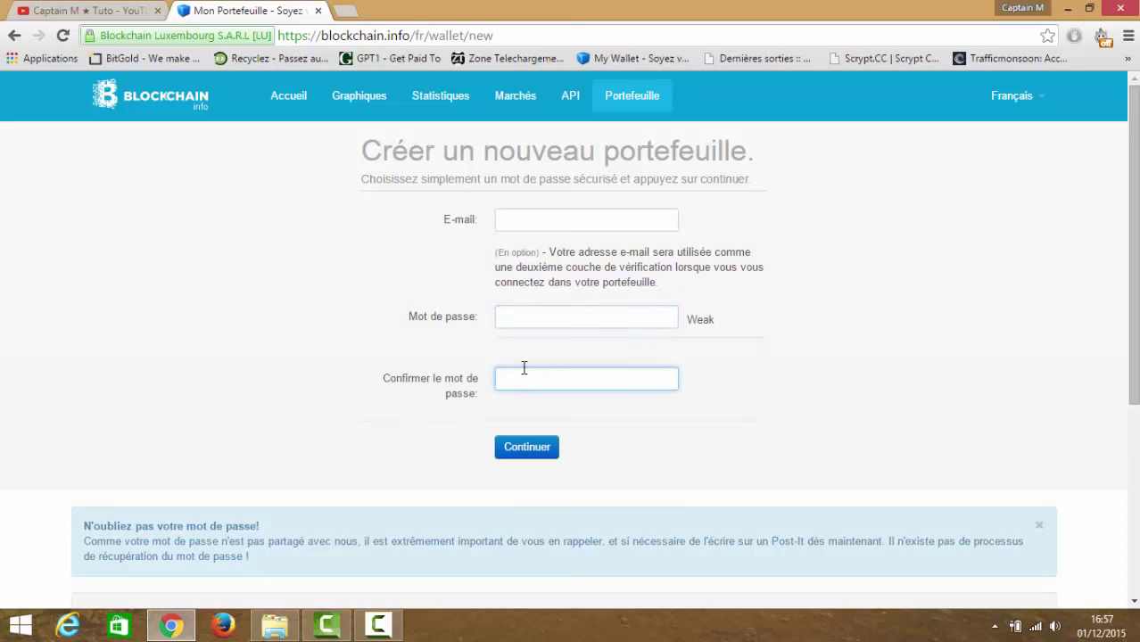
{"action": "left_click", "coordinate": [513, 324]}
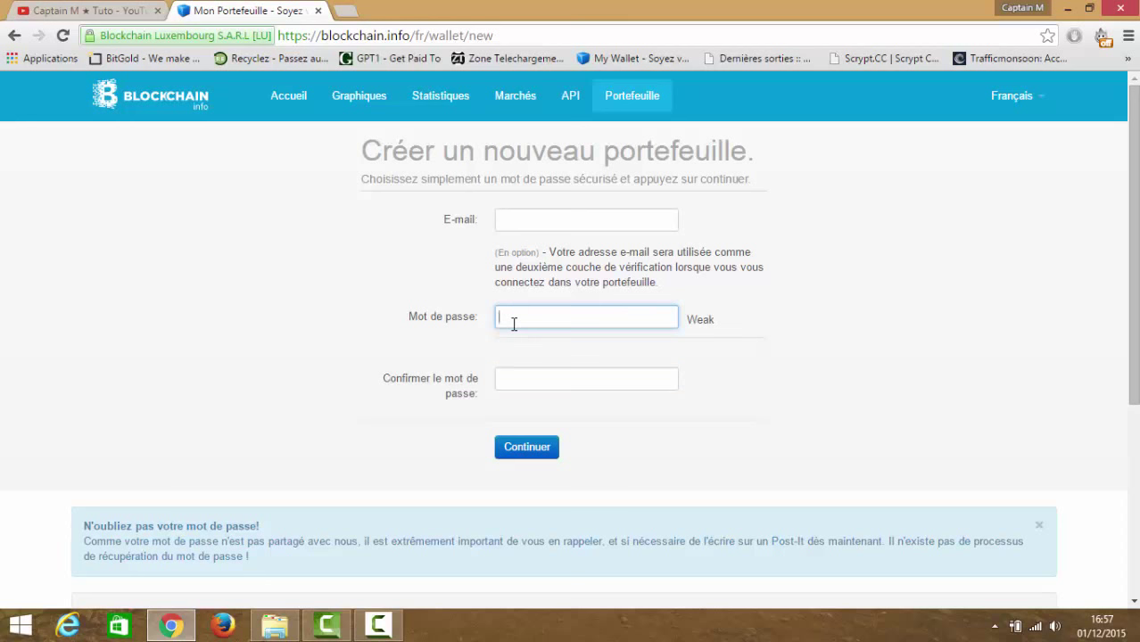
{"action": "type", "text": "aaaaa"}
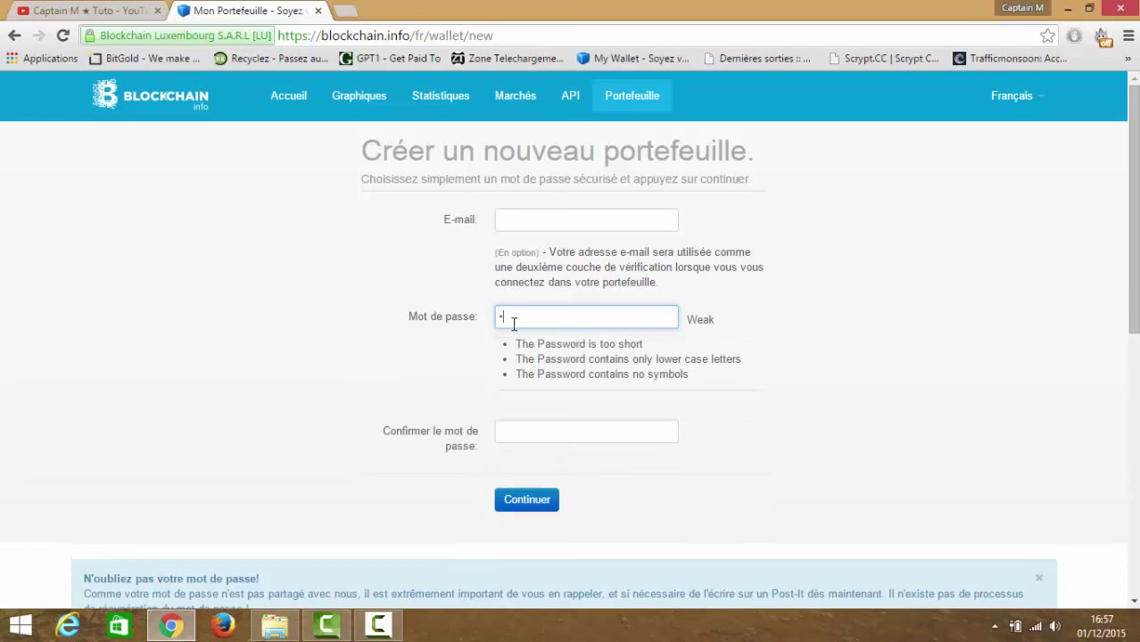
{"action": "type", "text": "aaaaaaaa"}
{"action": "key", "text": "Tab"}
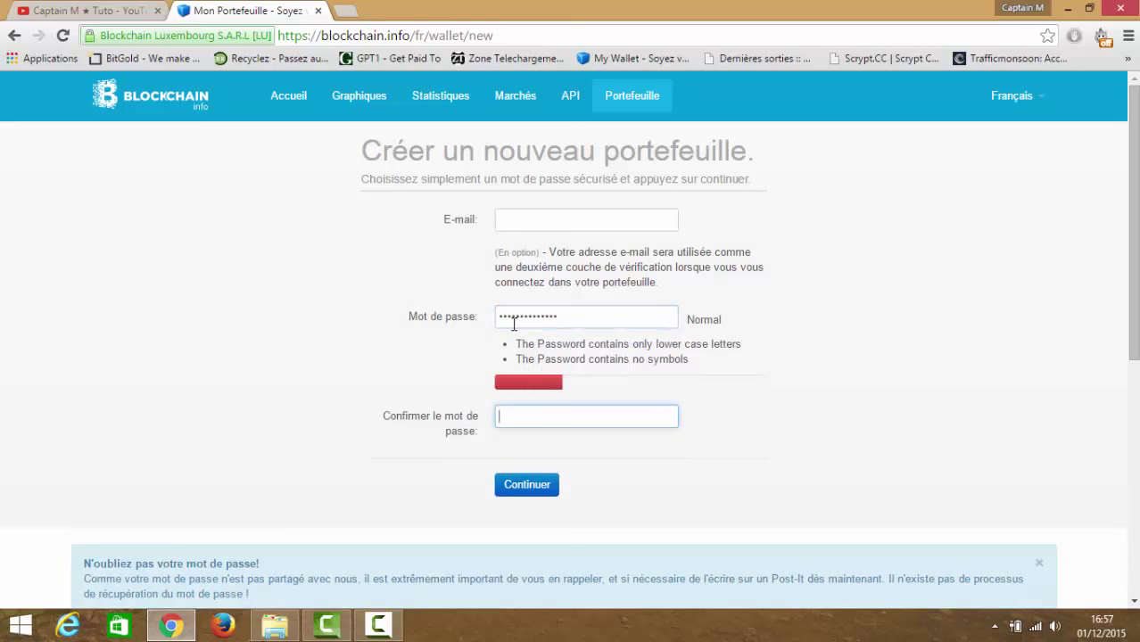
{"action": "type", "text": "aaaaaaaaaaaaaa"}
{"action": "left_click", "coordinate": [525, 490]}
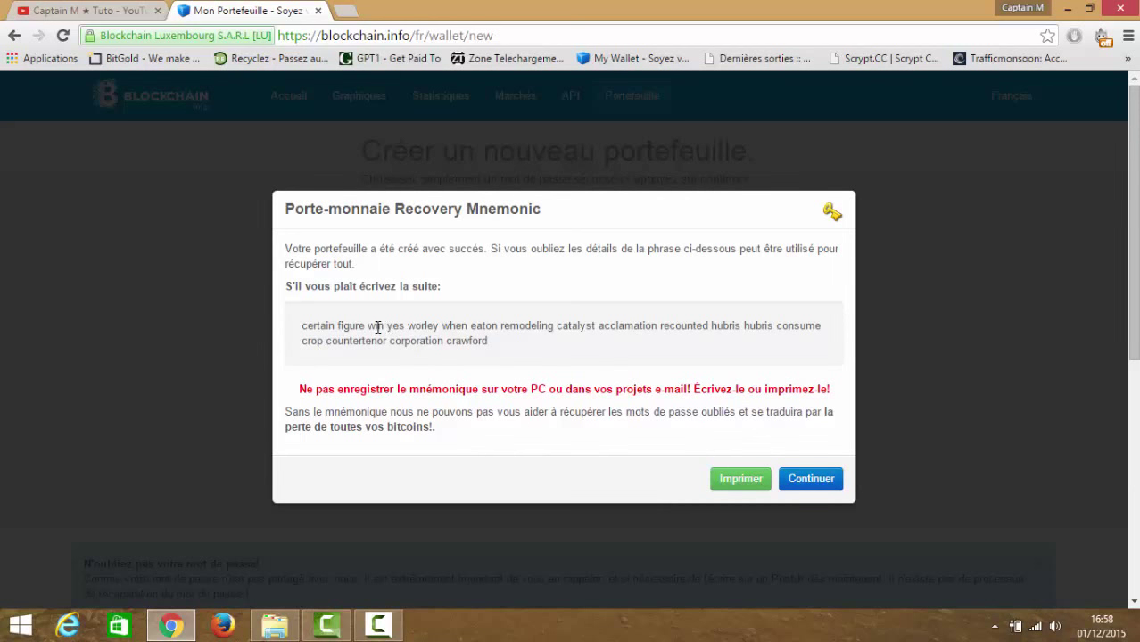
- Select the recovery mnemonic phrase and dismiss the notice to reach the My Wallet login page
{"action": "left_click_drag", "start_coordinate": [375, 327], "coordinate": [522, 344]}
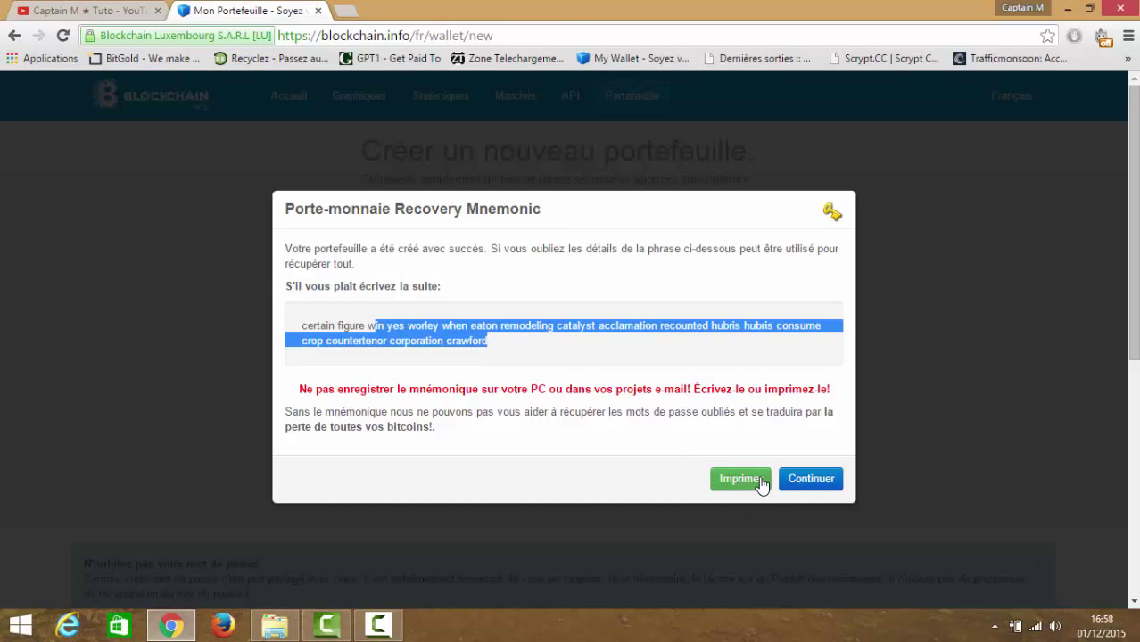
{"action": "left_click", "coordinate": [799, 481]}
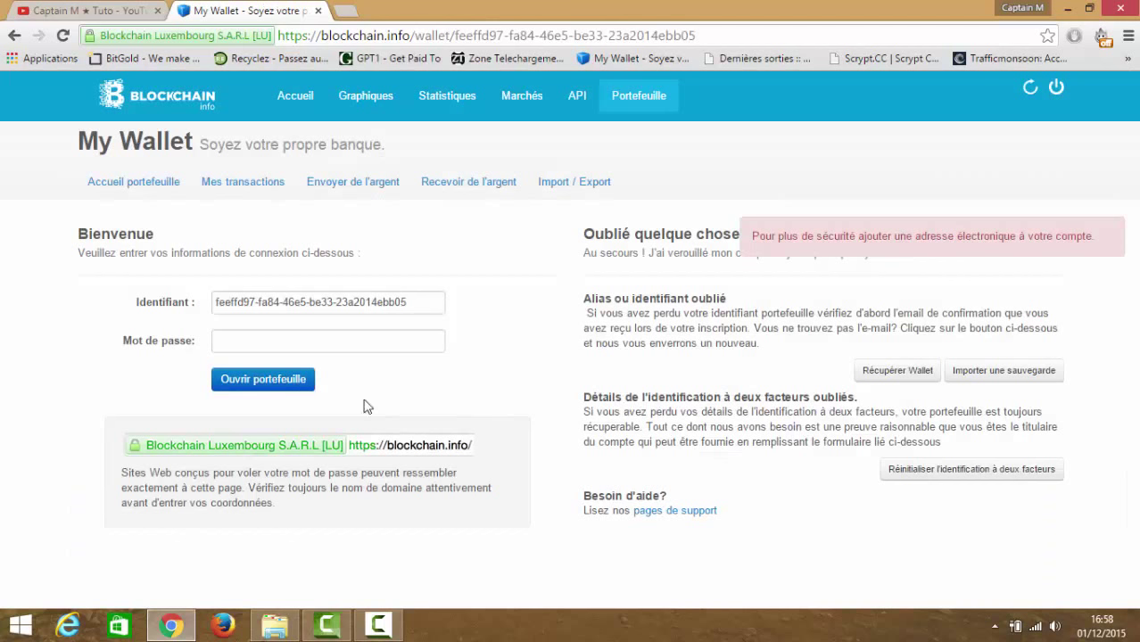
- Sign in with the prefilled wallet identifier and the wallet password, reaching the $0.00 home page
{"action": "left_click", "coordinate": [330, 347]}
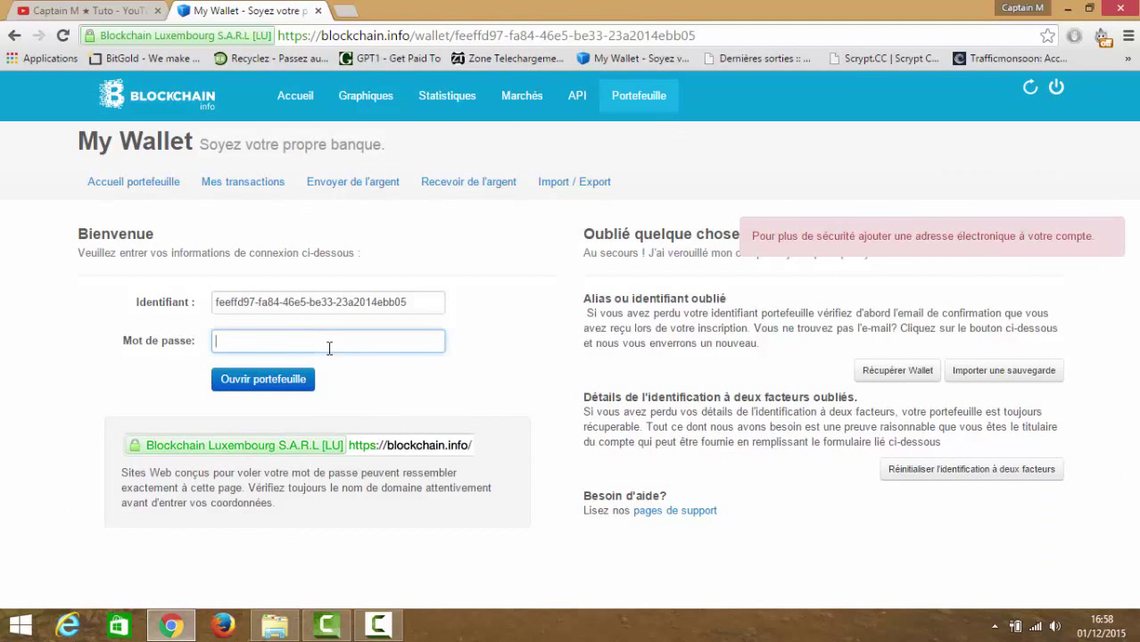
{"action": "type", "text": "••••"}
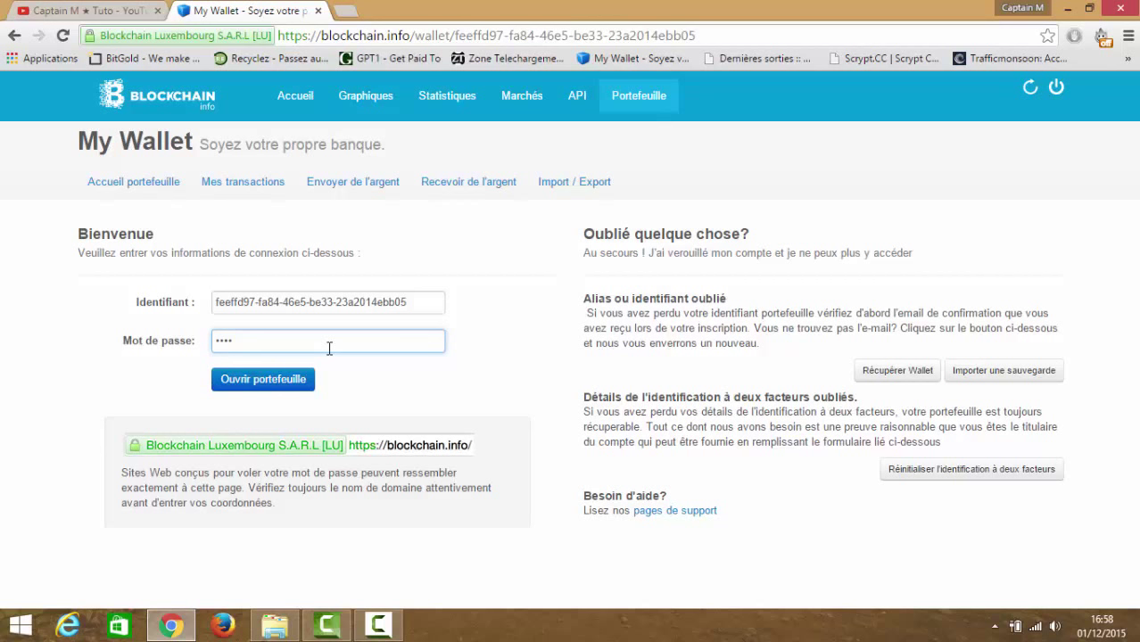
{"action": "left_click", "coordinate": [389, 302]}
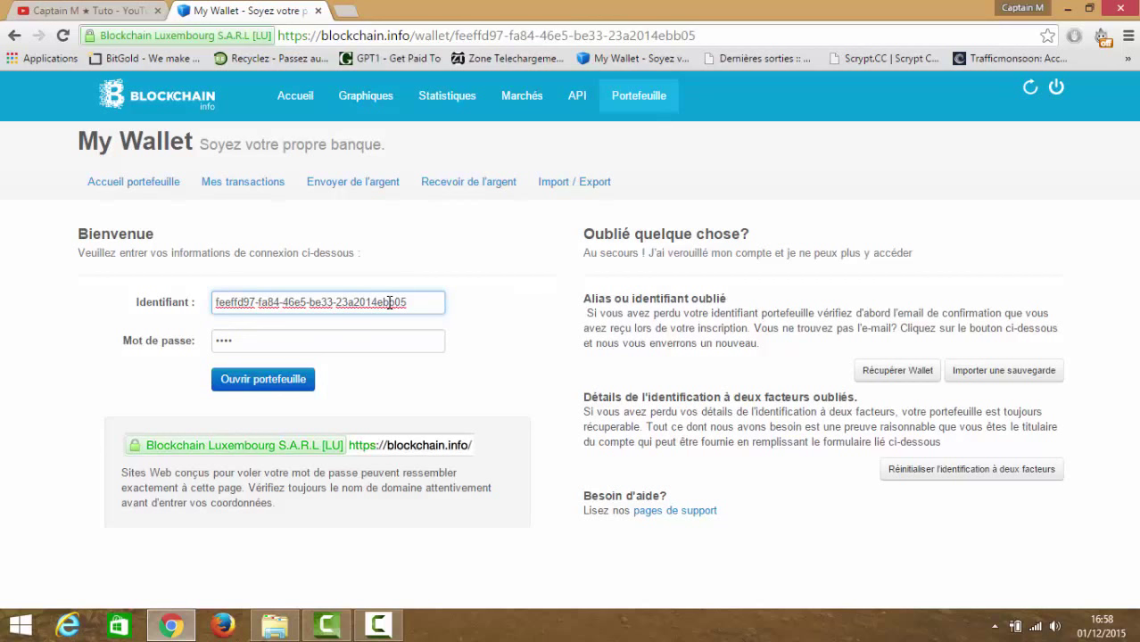
{"action": "left_click", "coordinate": [341, 336]}
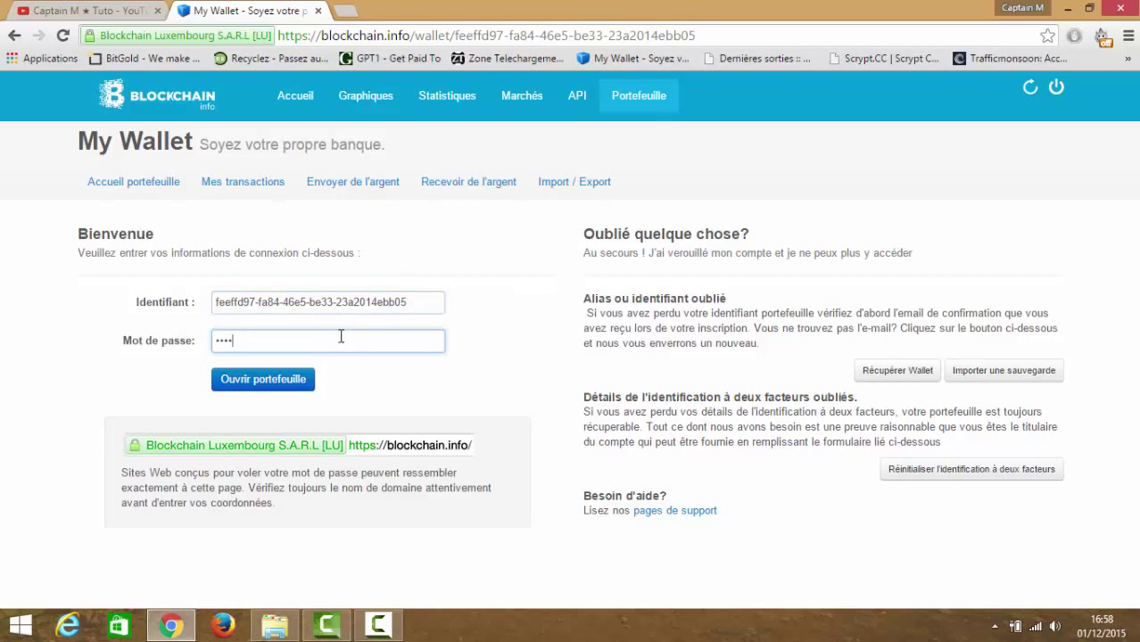
{"action": "double_click", "coordinate": [340, 336]}
{"action": "key", "text": "BackSpace"}
{"action": "type", "text": "abcdef"}
{"action": "key", "text": "ctrl+a"}
{"action": "type", "text": "abcdefghijklm"}
{"action": "key", "text": "Return"}
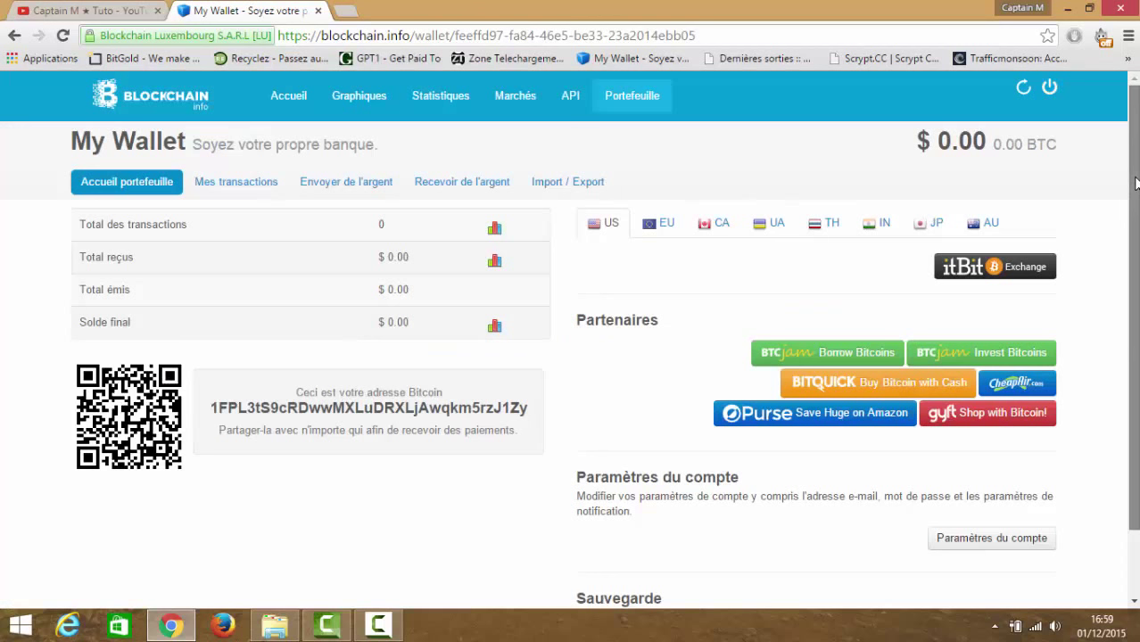
- Select the receive address, confirm Mes transactions is empty, and open the Envoyer de l'argent form
{"action": "scroll", "coordinate": [1135, 196], "scroll_direction": "down", "scroll_amount": 1}
{"action": "scroll", "coordinate": [1135, 169], "scroll_direction": "up", "scroll_amount": 1}
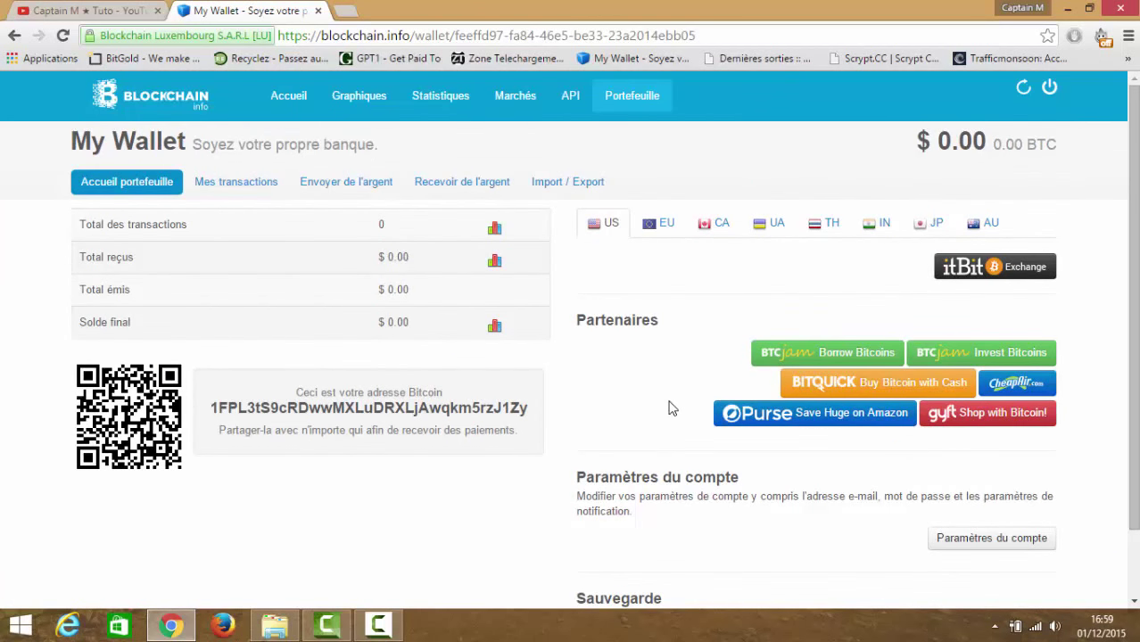
{"action": "left_click_drag", "start_coordinate": [213, 412], "coordinate": [536, 406]}
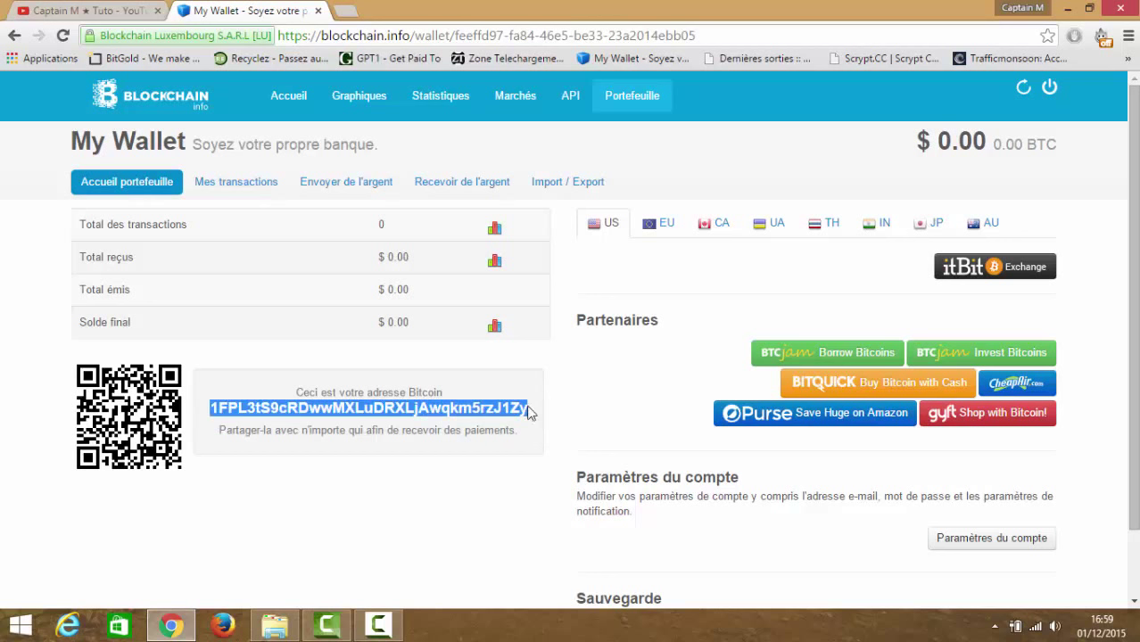
{"action": "left_click", "coordinate": [261, 189]}
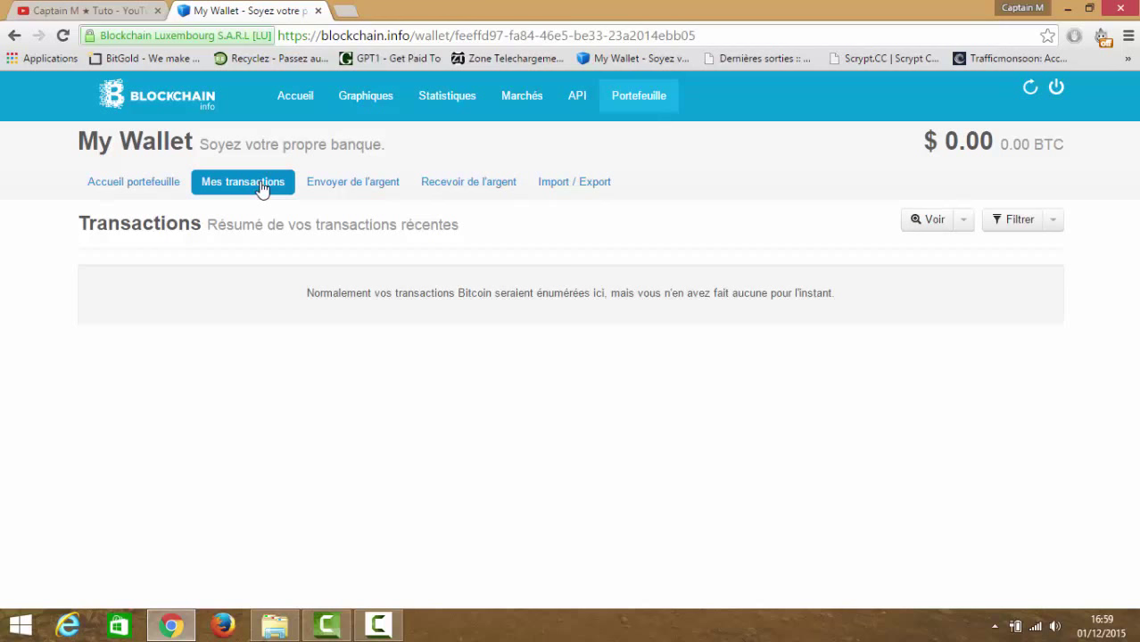
{"action": "left_click", "coordinate": [316, 183]}
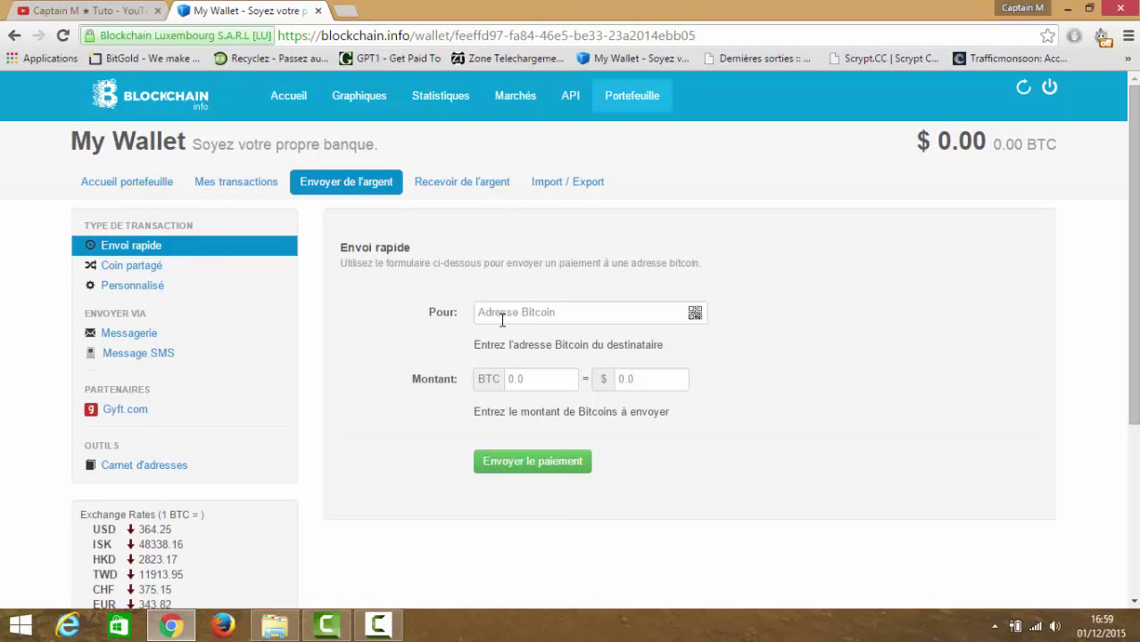
- Enter $20 (0.05489378 BTC) as the send amount, then view the Recevoir de l'argent addresses list
{"action": "left_click", "coordinate": [502, 320]}
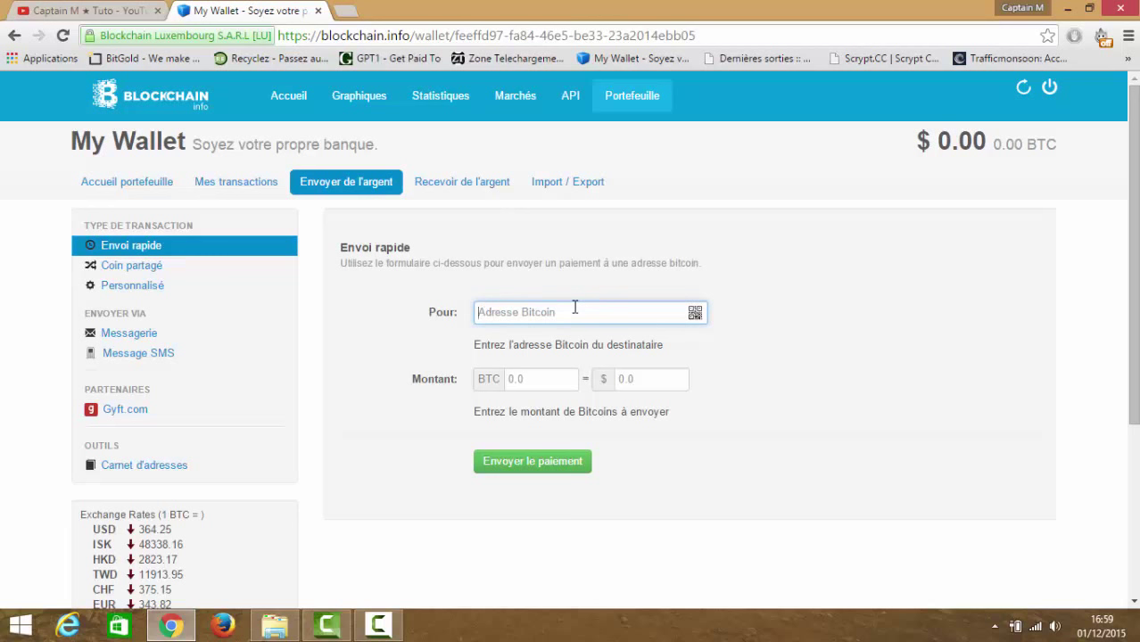
{"action": "left_click", "coordinate": [534, 378]}
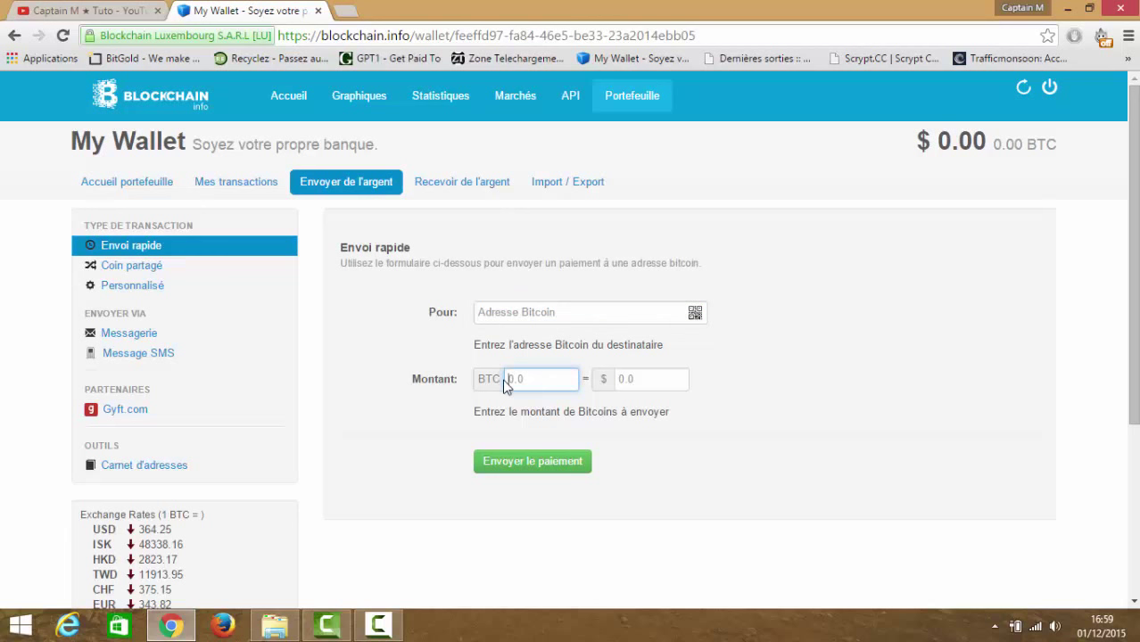
{"action": "left_click", "coordinate": [643, 378]}
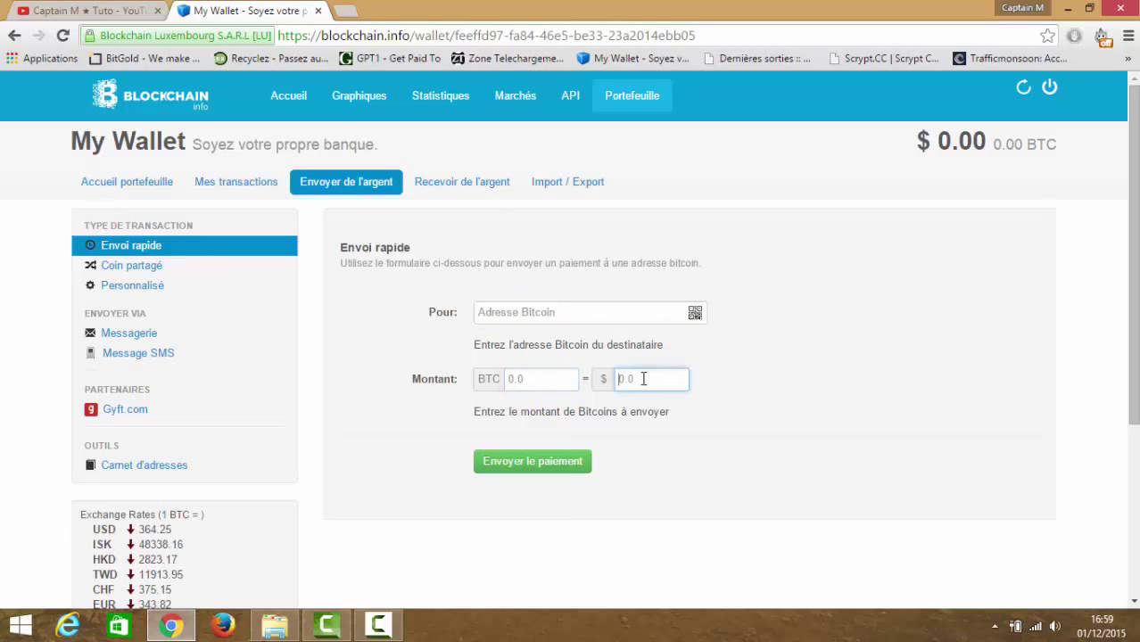
{"action": "type", "text": "20"}
{"action": "left_click", "coordinate": [470, 187]}
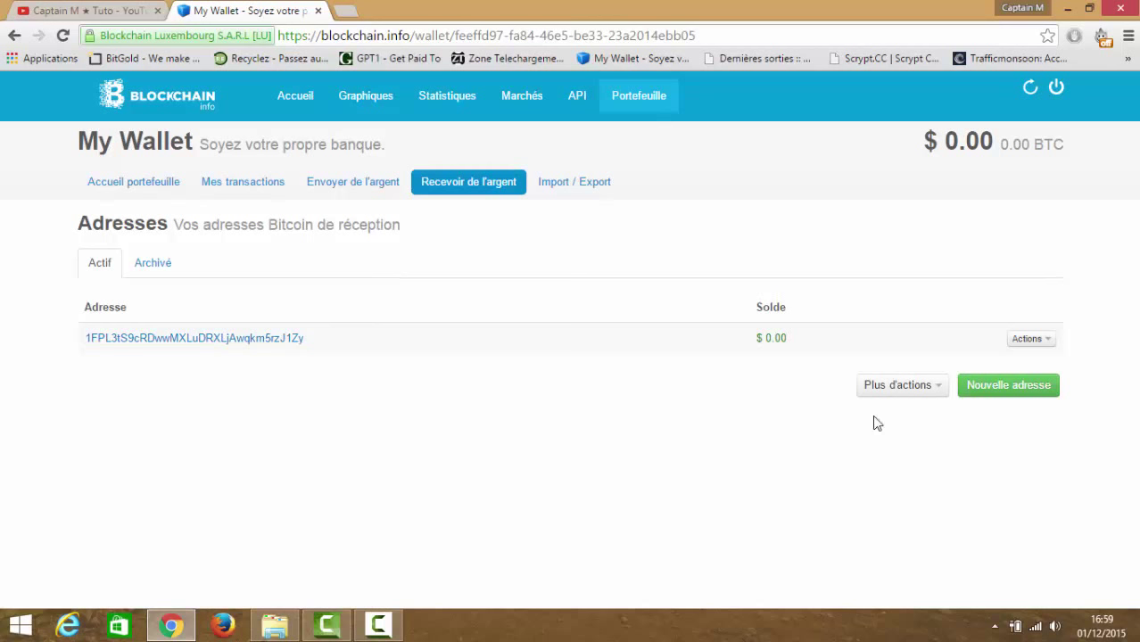
- Generate a second receiving address without a label, then return to the YouTube channel page
{"action": "left_click", "coordinate": [1012, 388]}
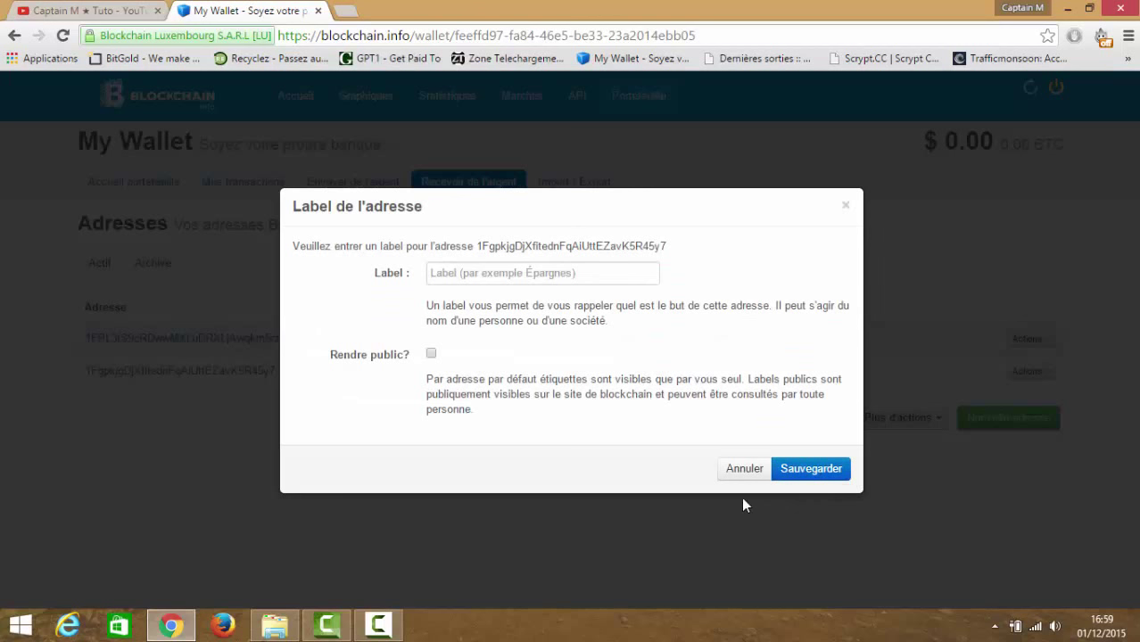
{"action": "left_click", "coordinate": [743, 472]}
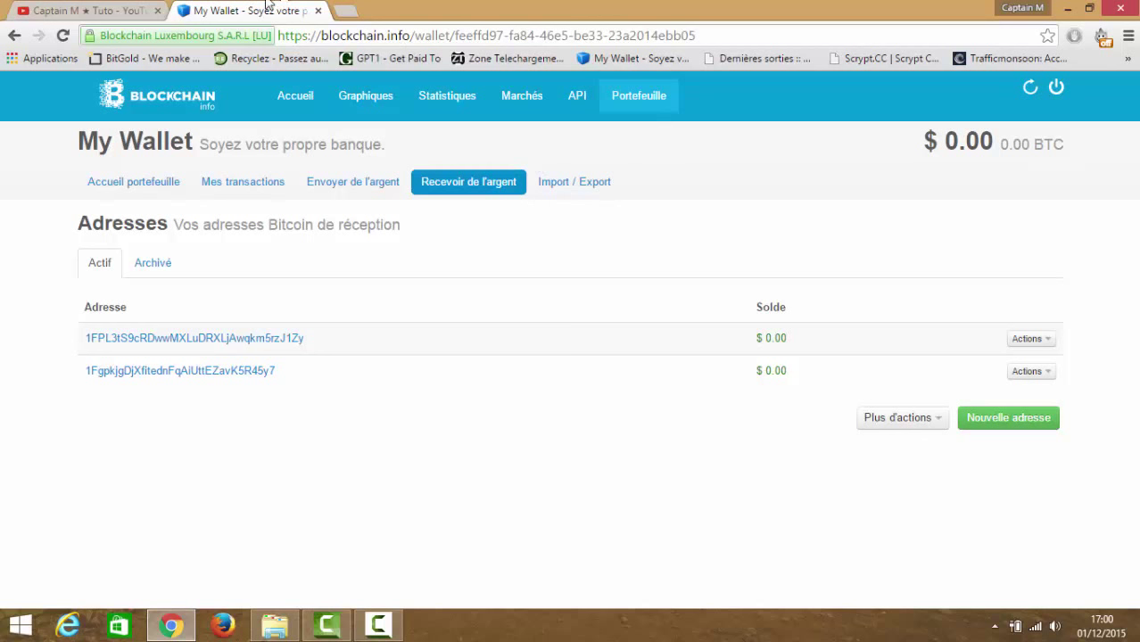
{"action": "left_click", "coordinate": [41, 9]}
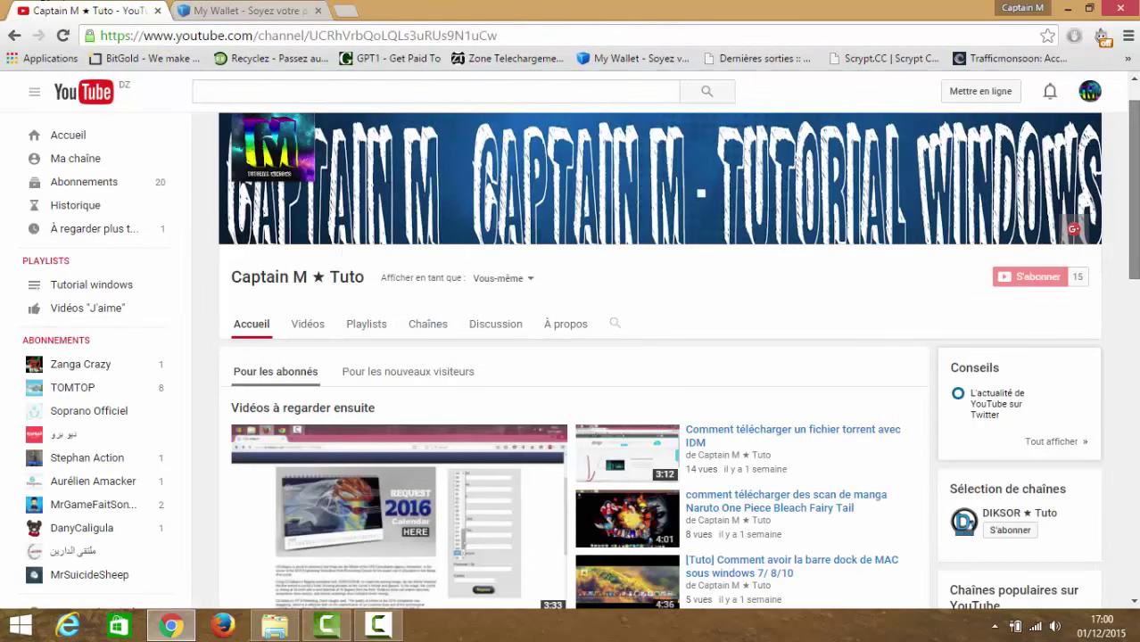
{"action": "scroll", "coordinate": [1132, 189], "scroll_direction": "down", "scroll_amount": 2}
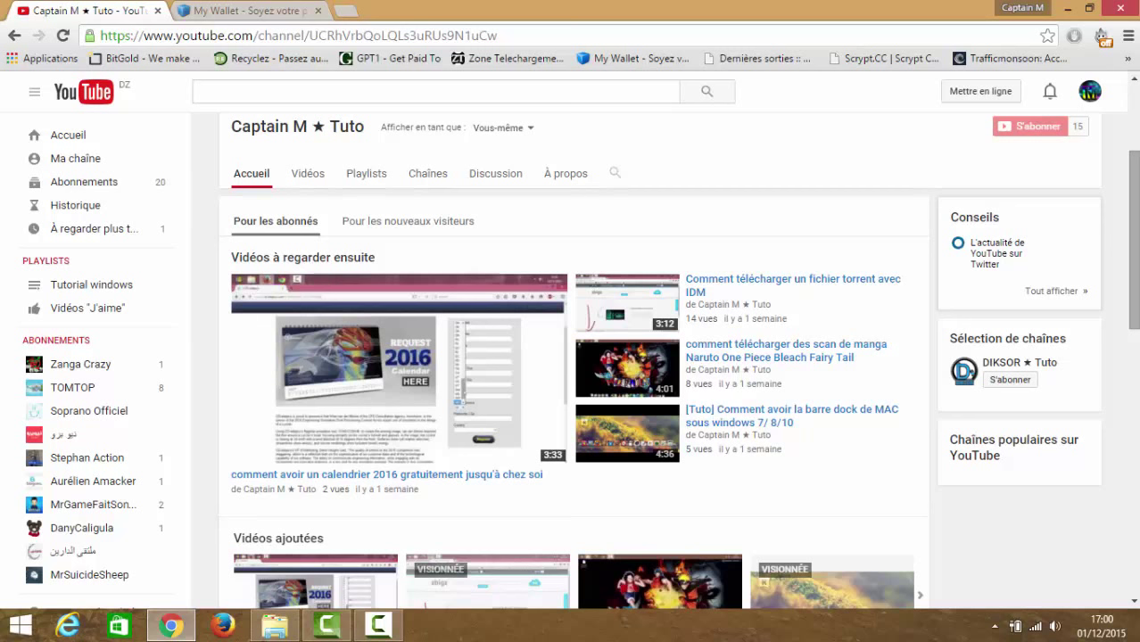